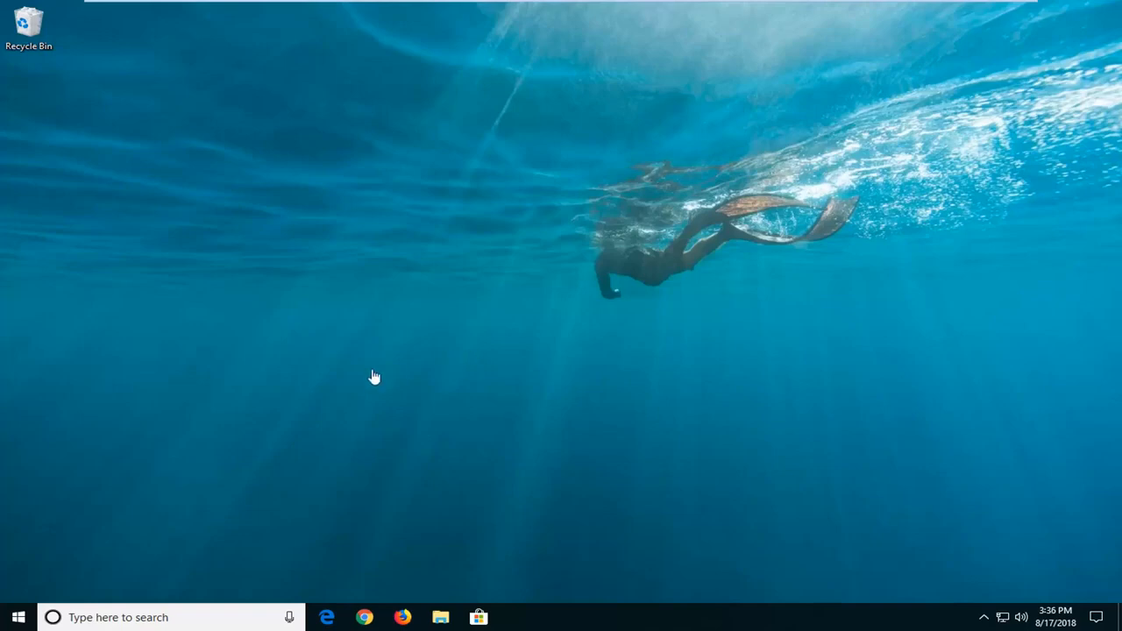
Open the Run dialog, launch mmc, and allow Microsoft Management Console to make changes to the device
click(20, 617)
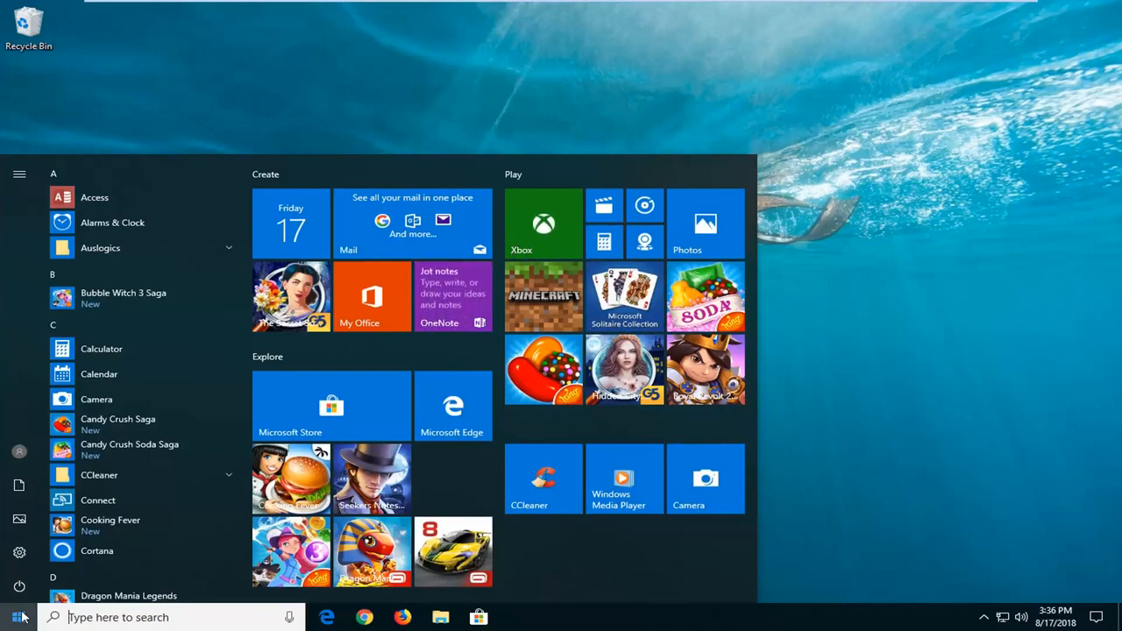
text(run)
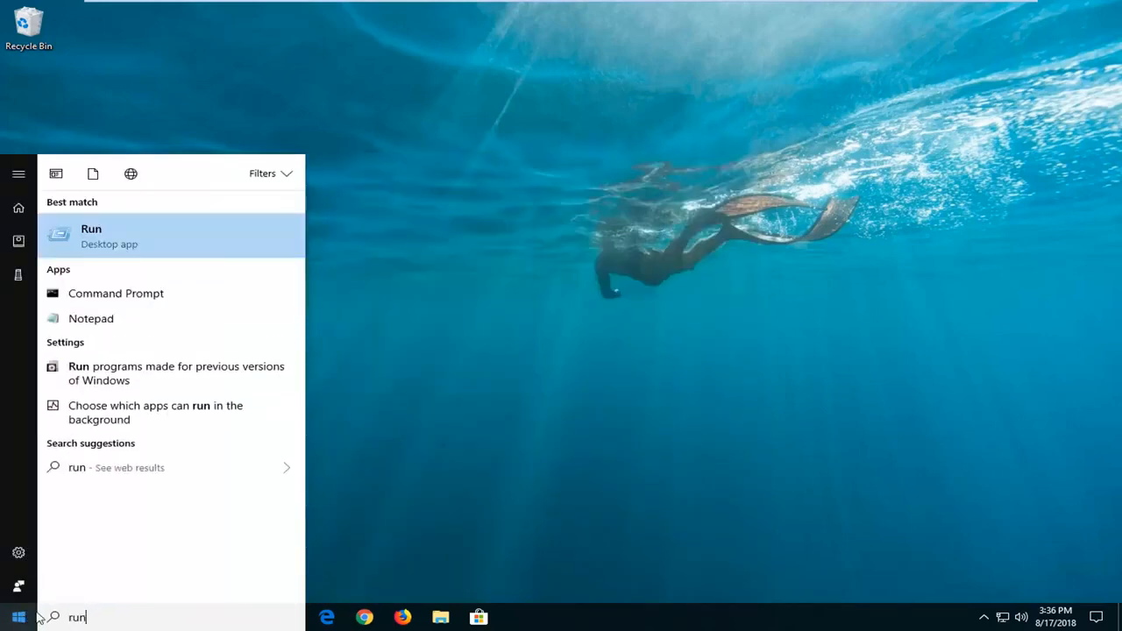
click(107, 243)
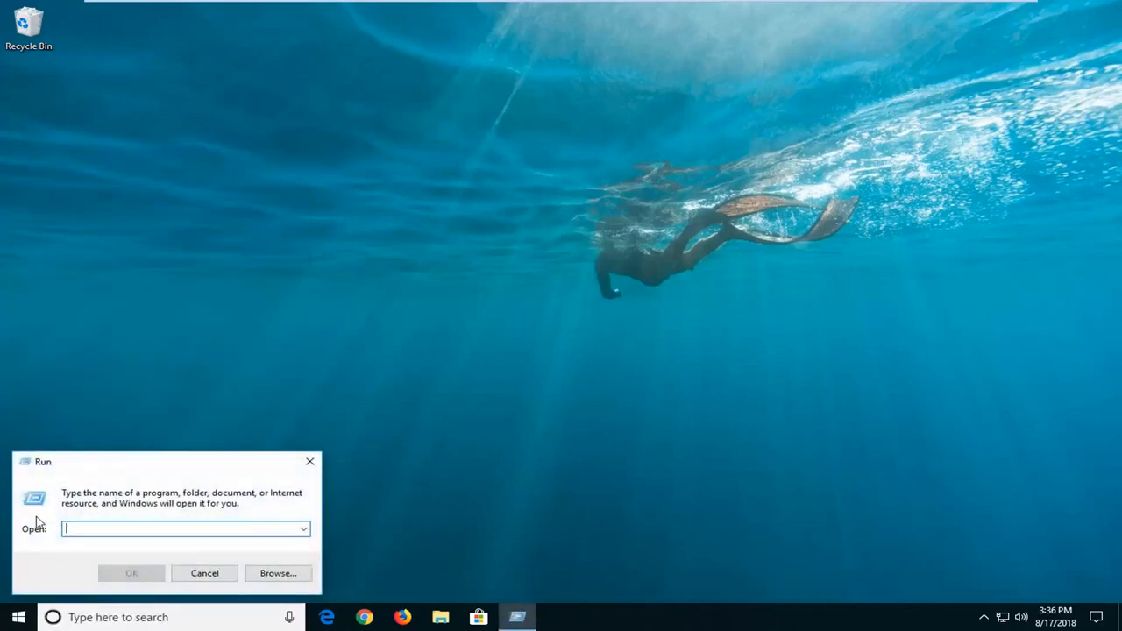
text(mmc)
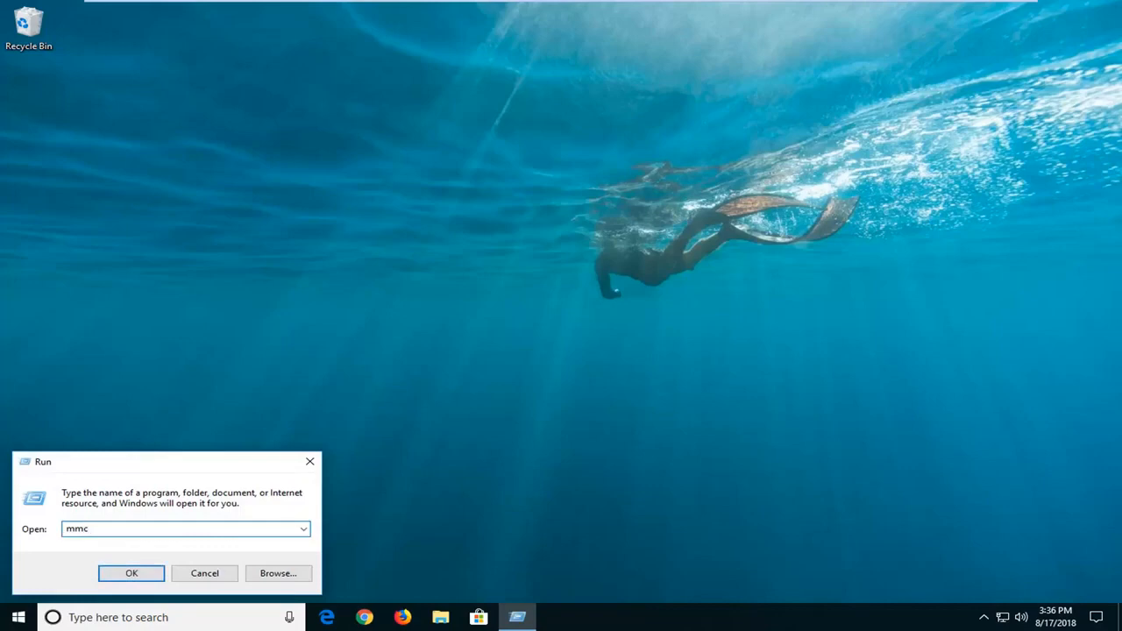
click(131, 573)
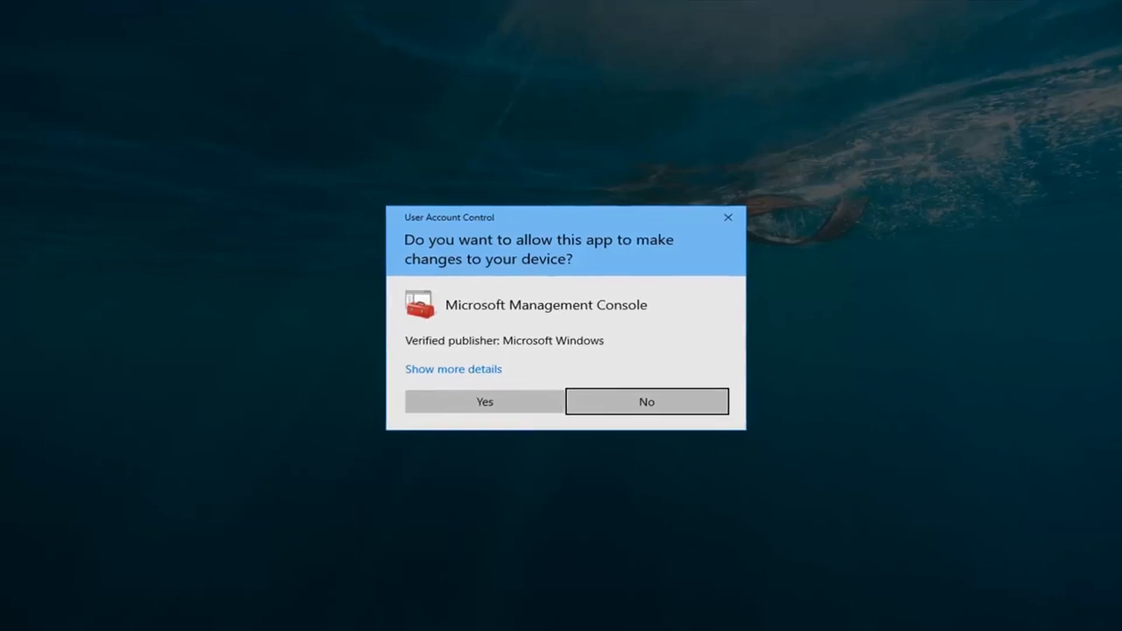
click(501, 419)
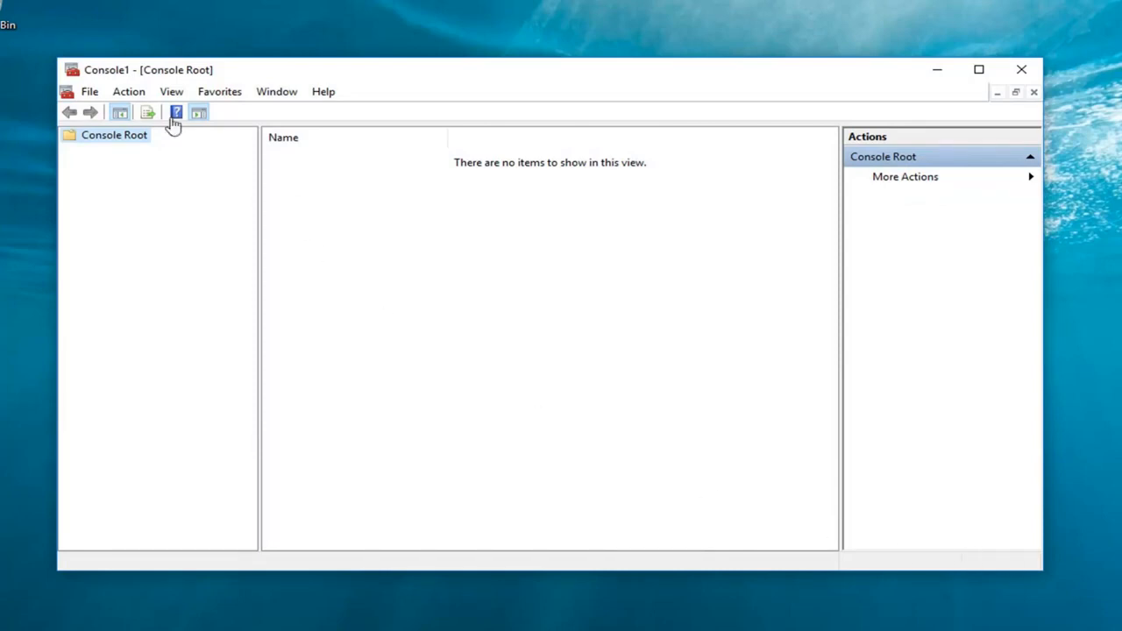
Add the Group Policy Object snap-in for the Local Computer to the empty console
click(88, 95)
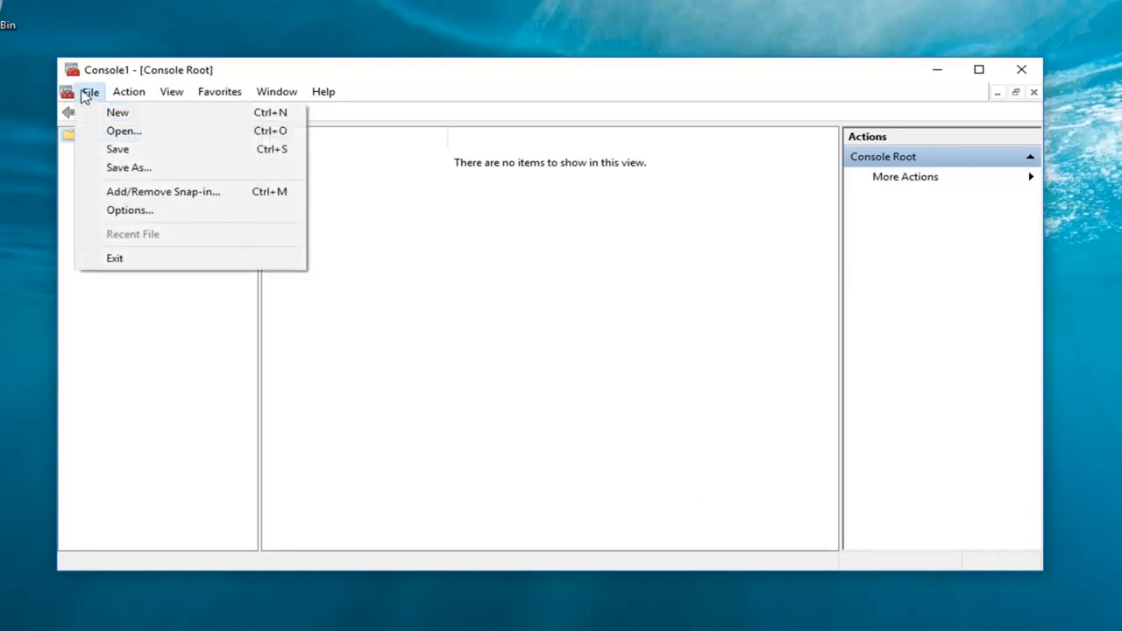
click(128, 200)
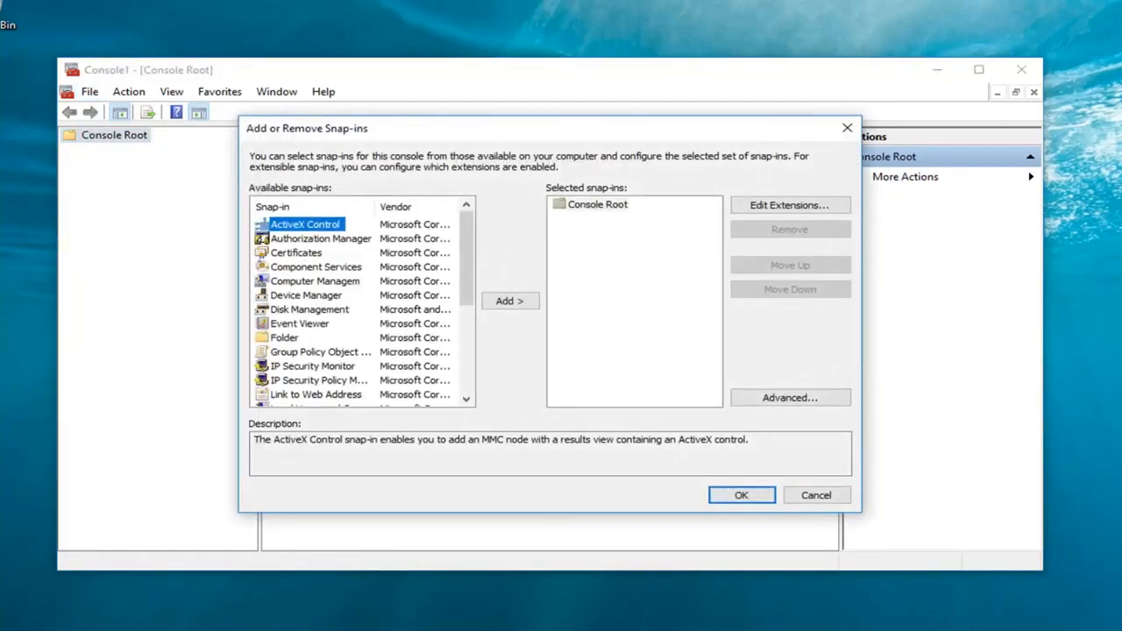
click(290, 354)
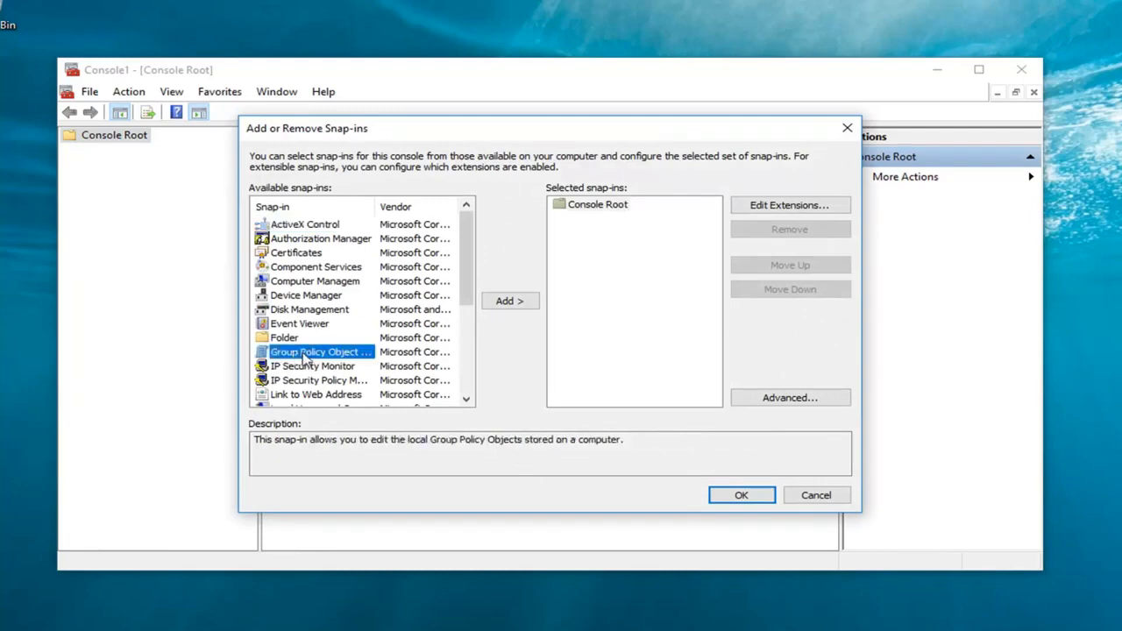
click(508, 305)
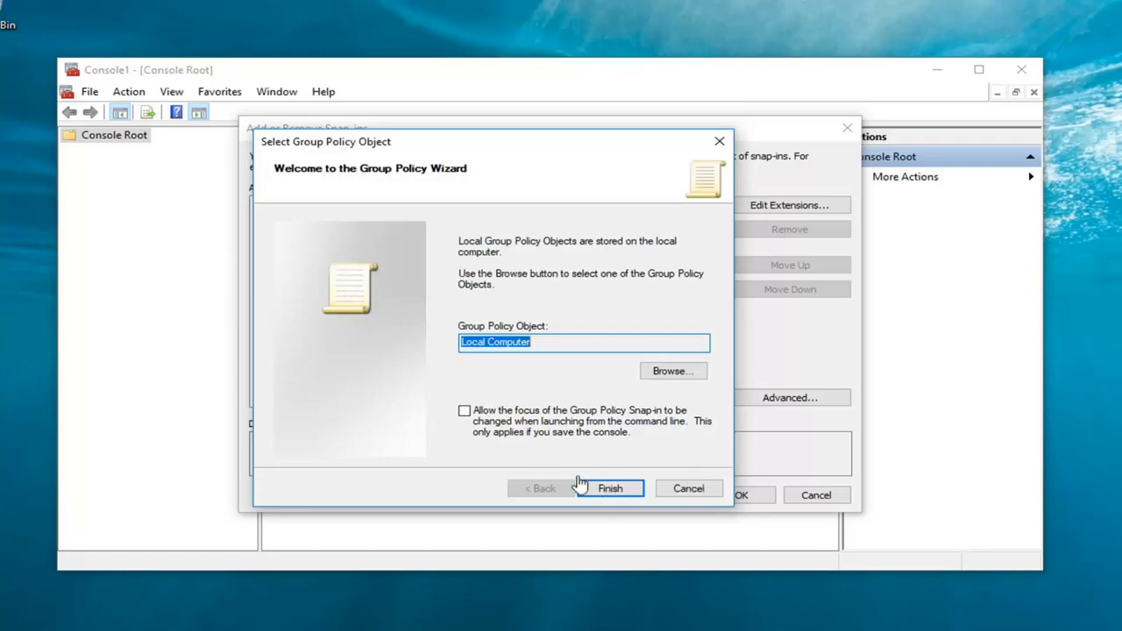
click(611, 489)
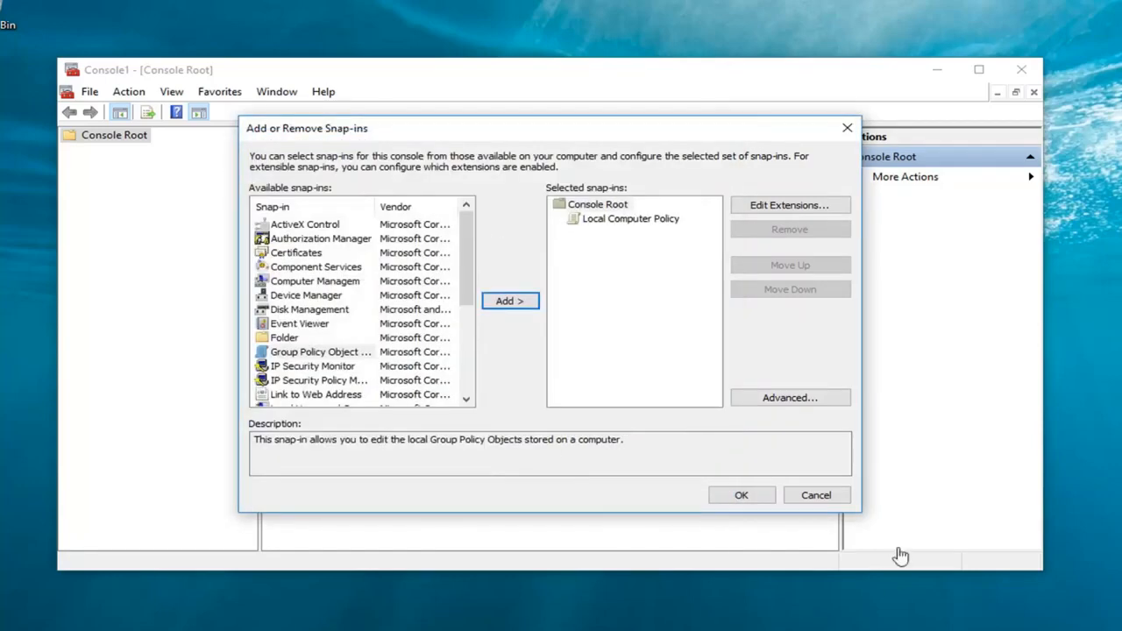
click(742, 495)
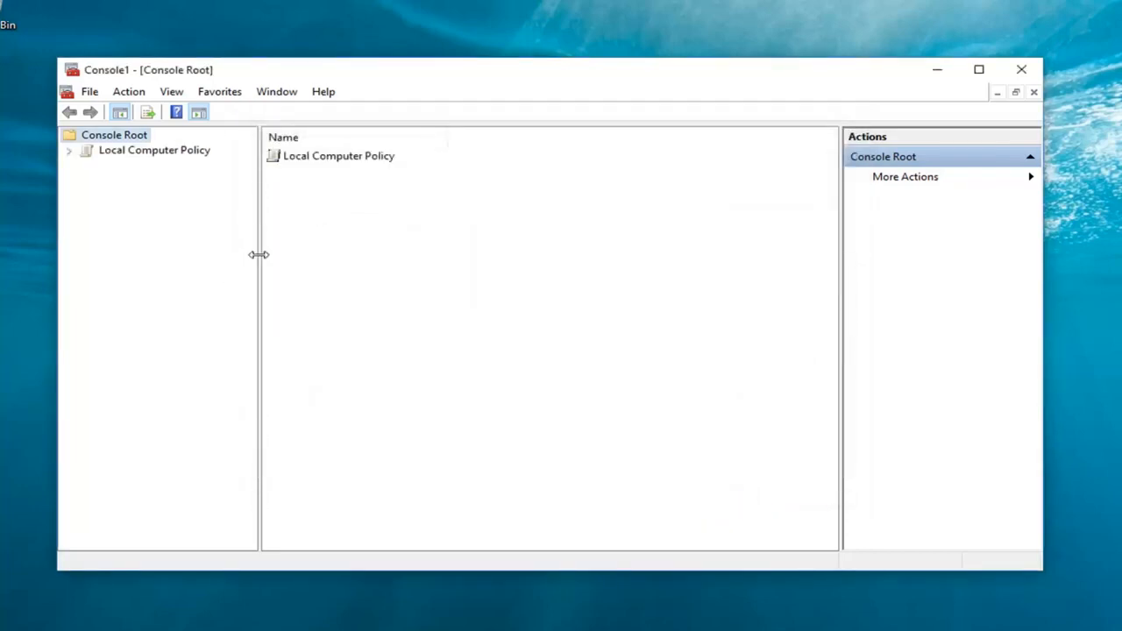
In Local Computer Policy, open the Windows Update settings under Computer Configuration, Administrative Templates, Windows Components
drag(256, 253, 372, 260)
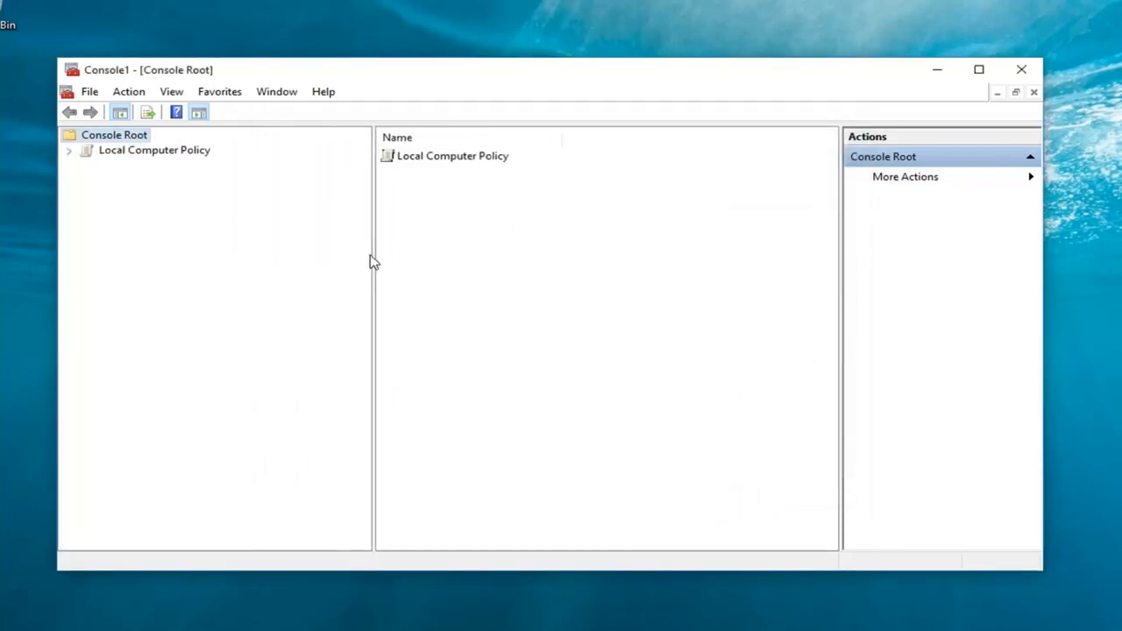
double_click(103, 153)
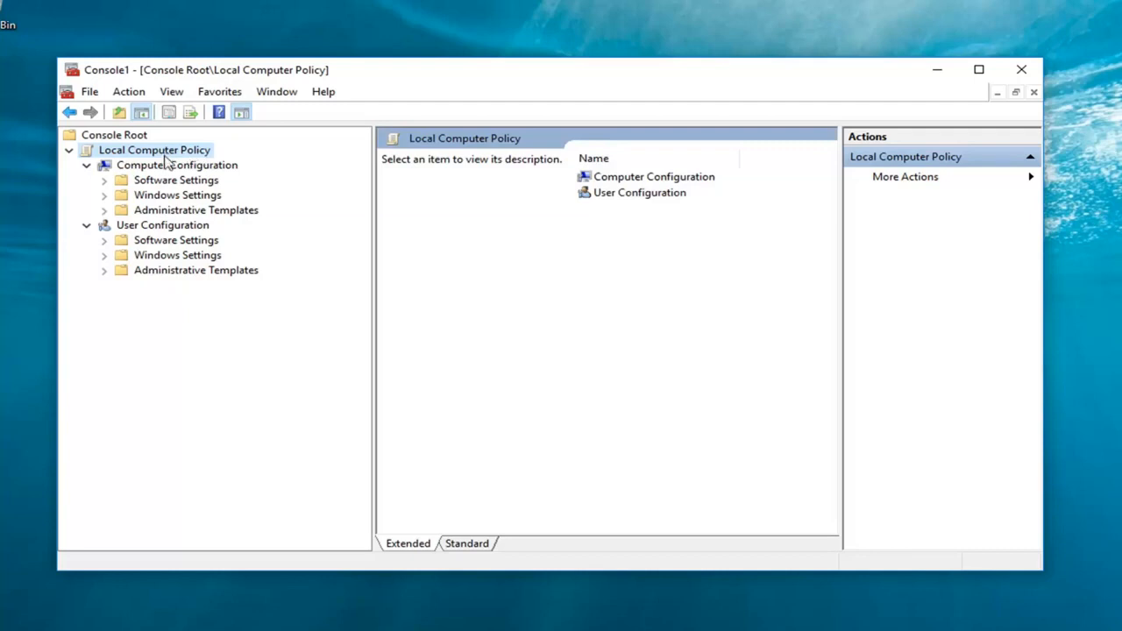
click(122, 168)
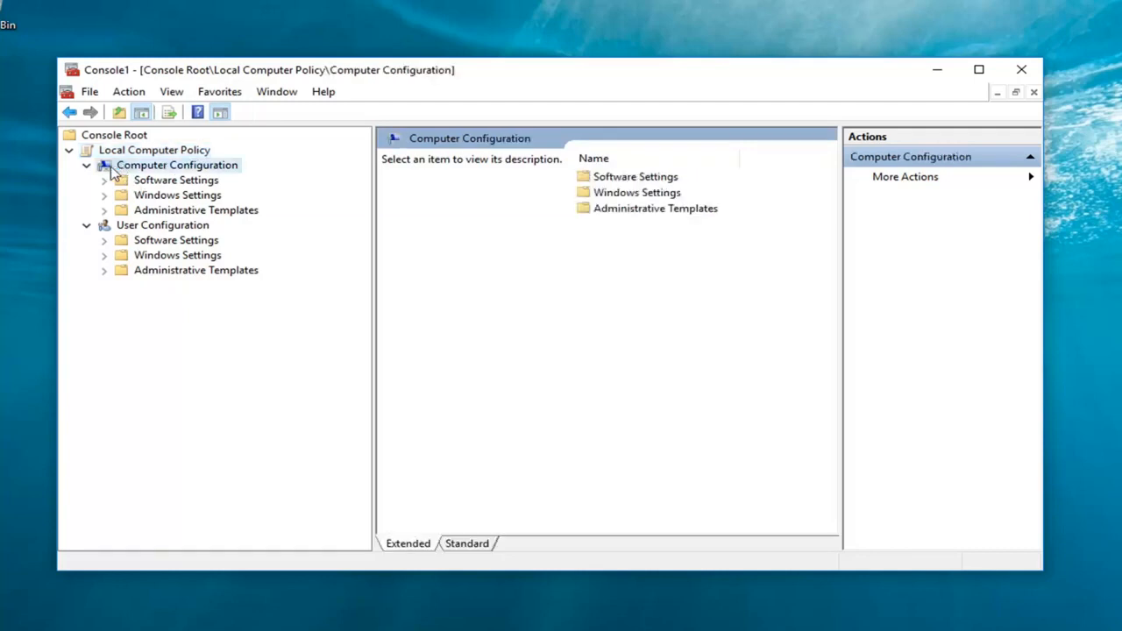
click(145, 212)
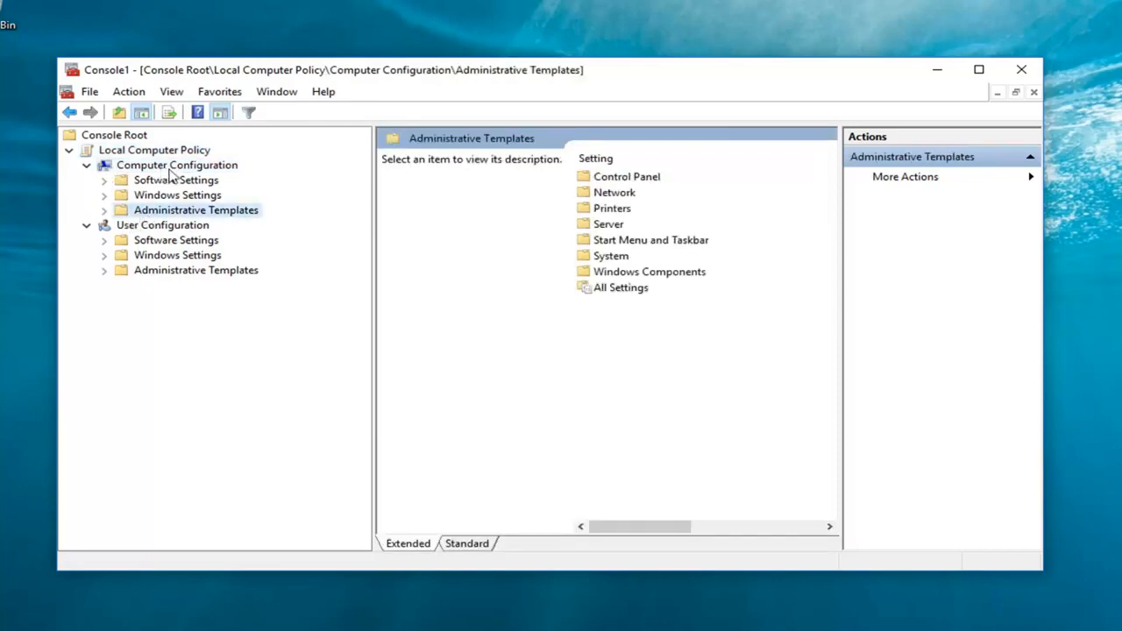
click(104, 213)
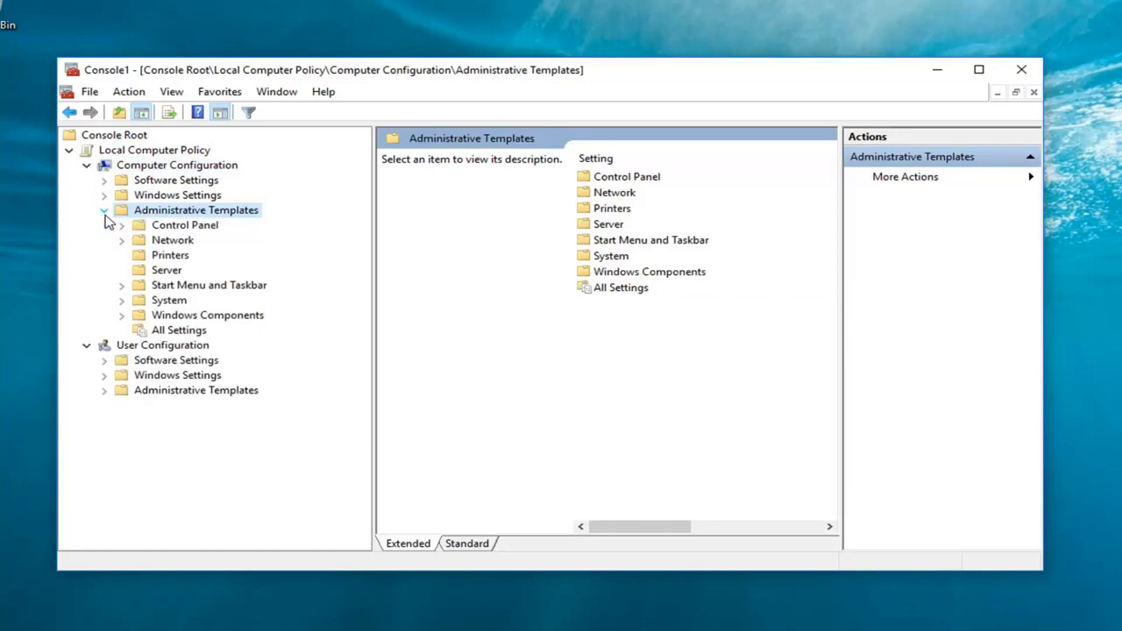
click(123, 316)
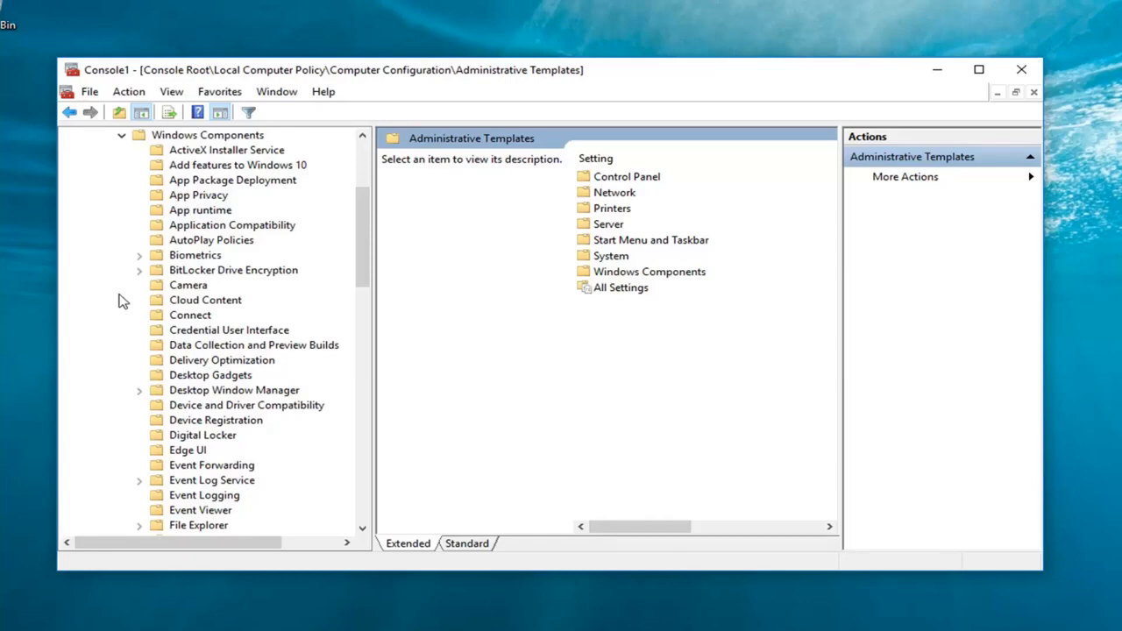
scroll(154, 333, down, 20)
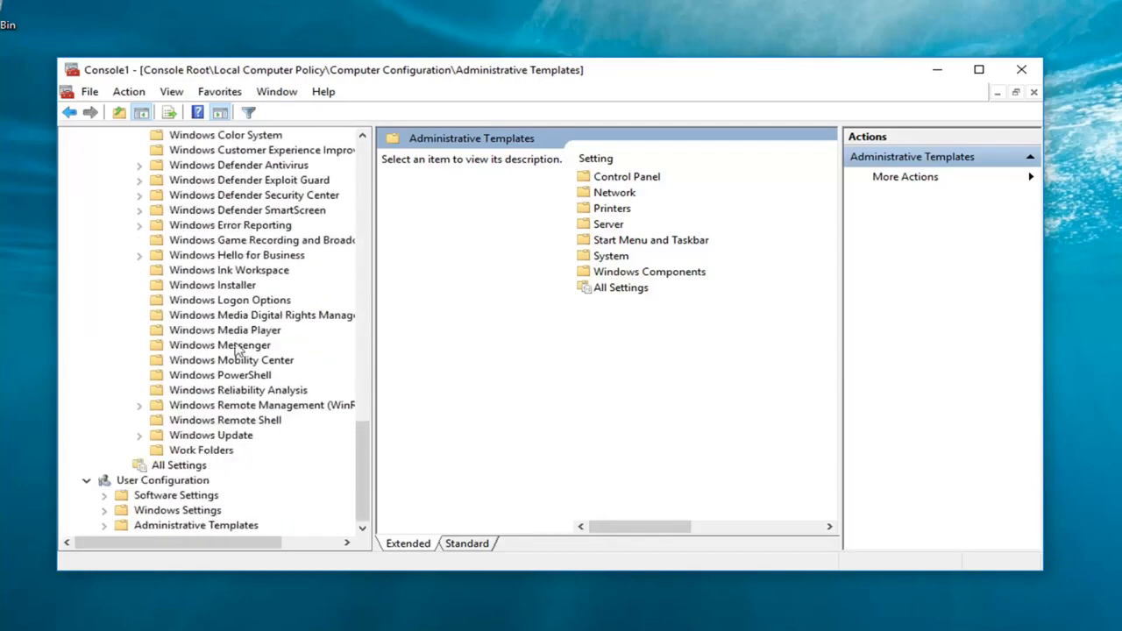
click(220, 435)
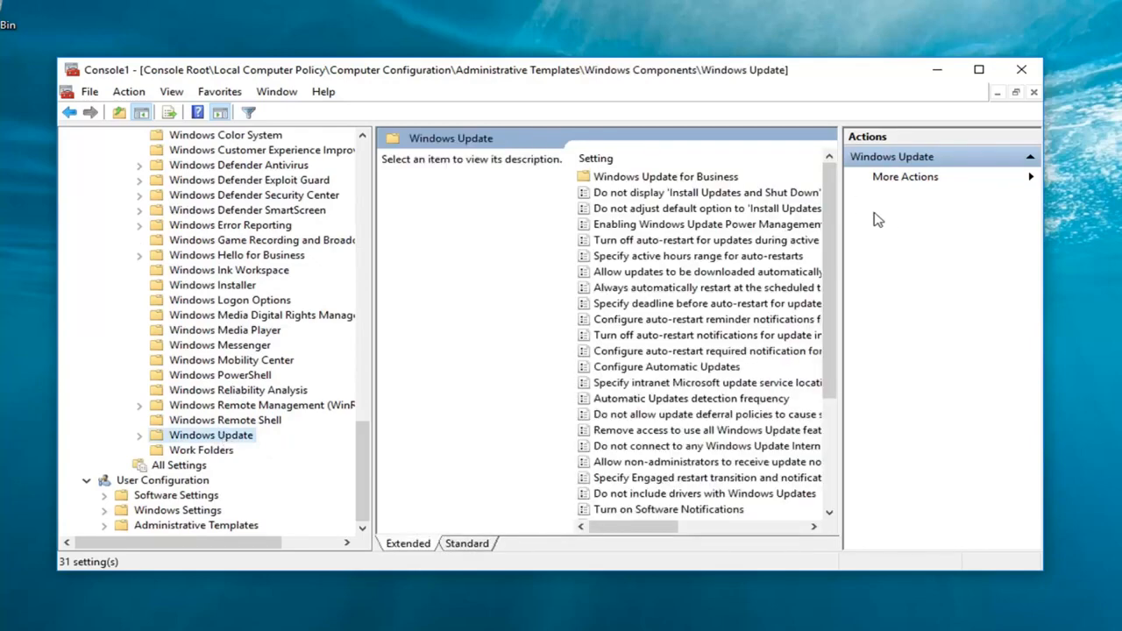
Enable the Configure Automatic Updates policy with the option "2 - Notify for download and auto install" and apply it
drag(848, 210, 935, 210)
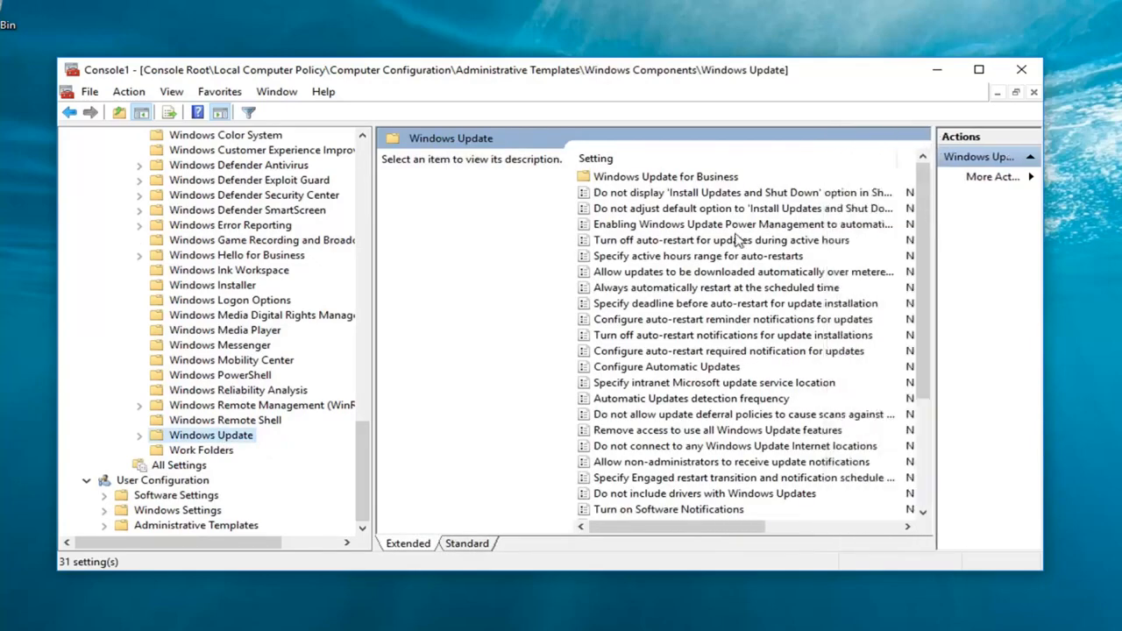
click(682, 367)
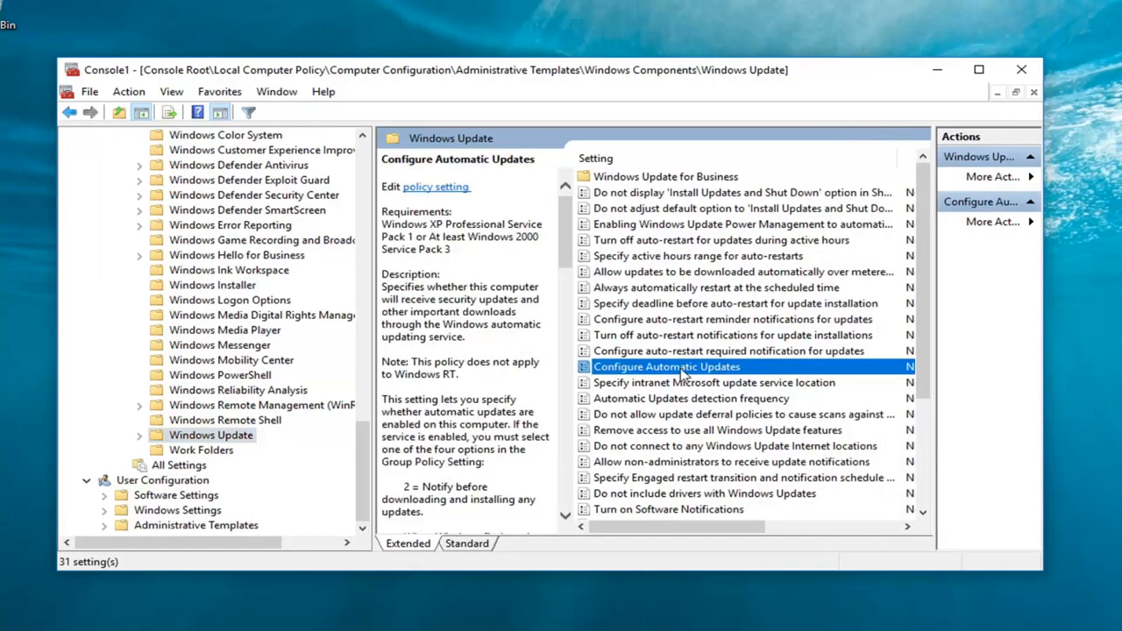
double_click(684, 372)
drag(436, 94, 566, 19)
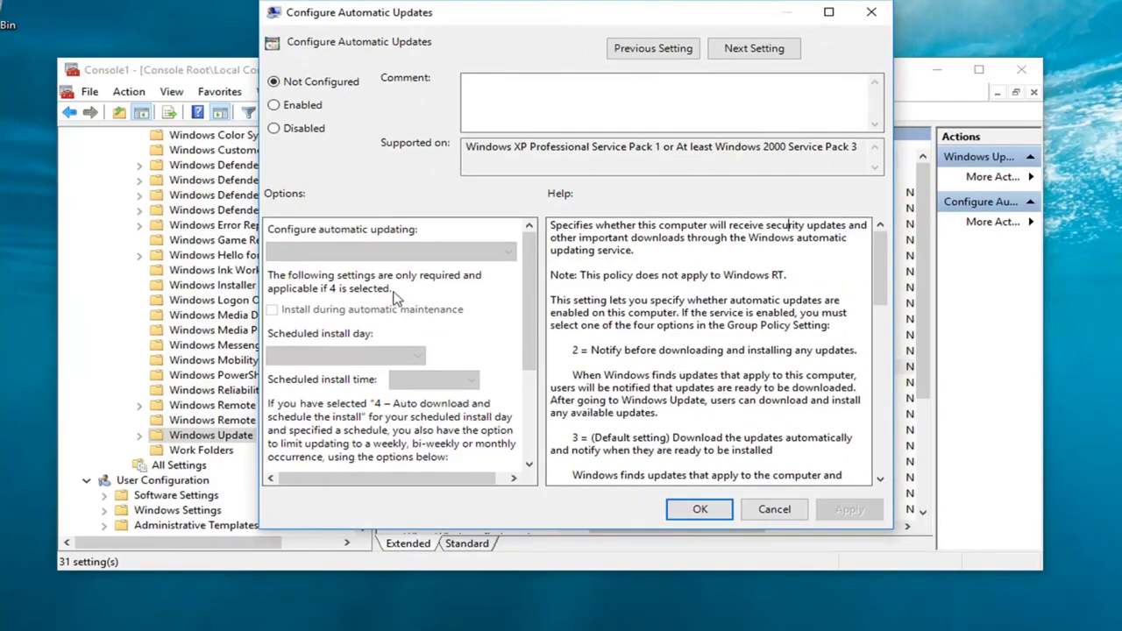
click(283, 106)
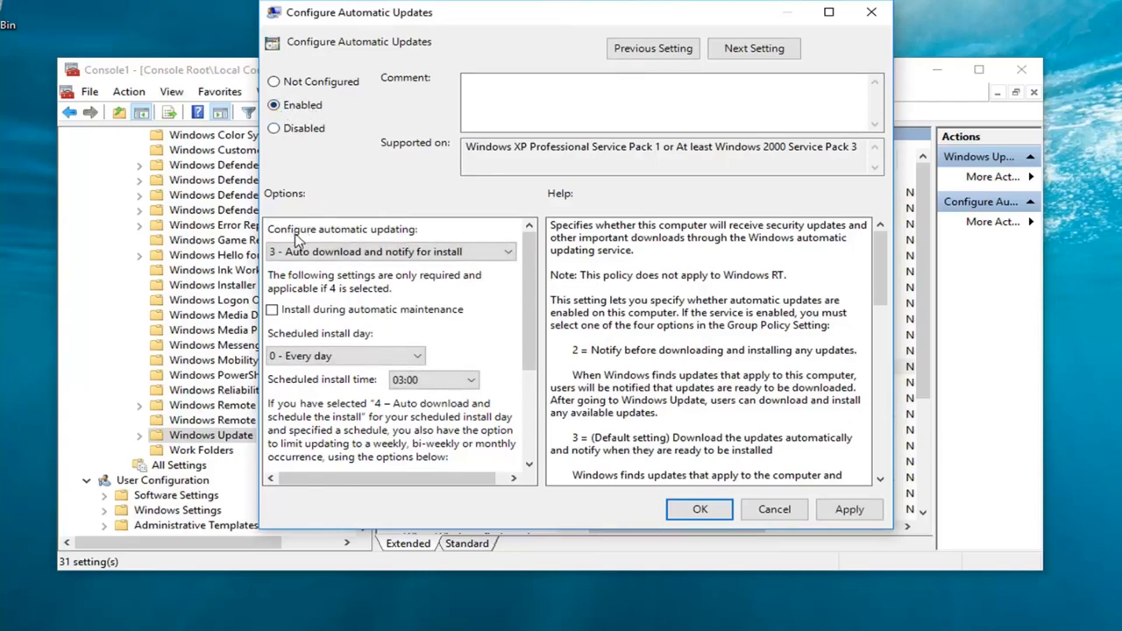
click(333, 255)
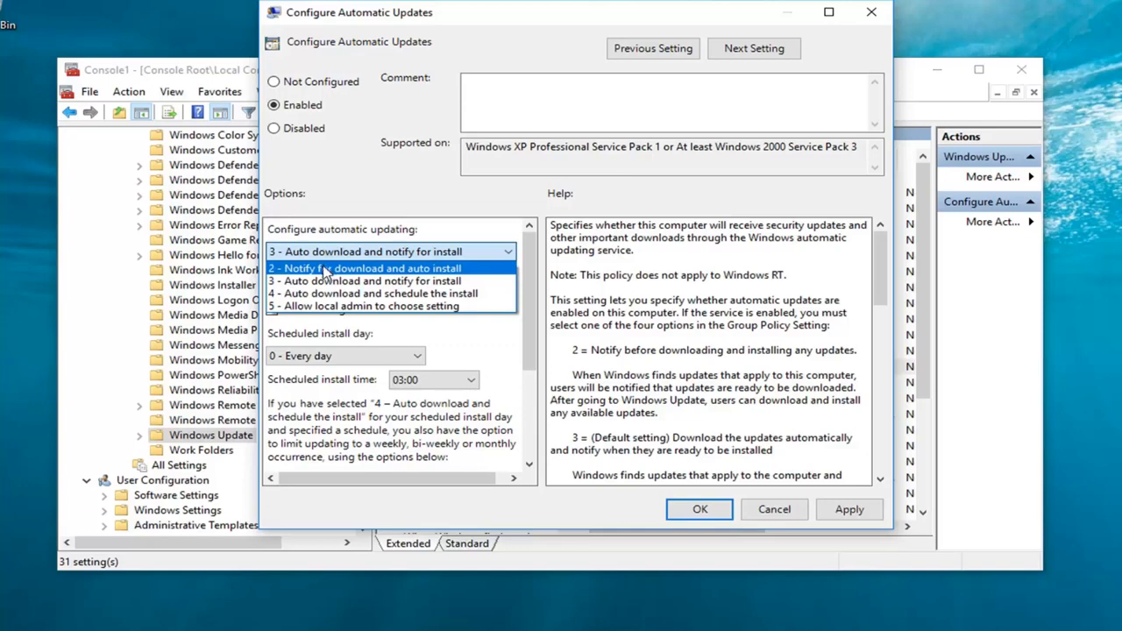
click(299, 271)
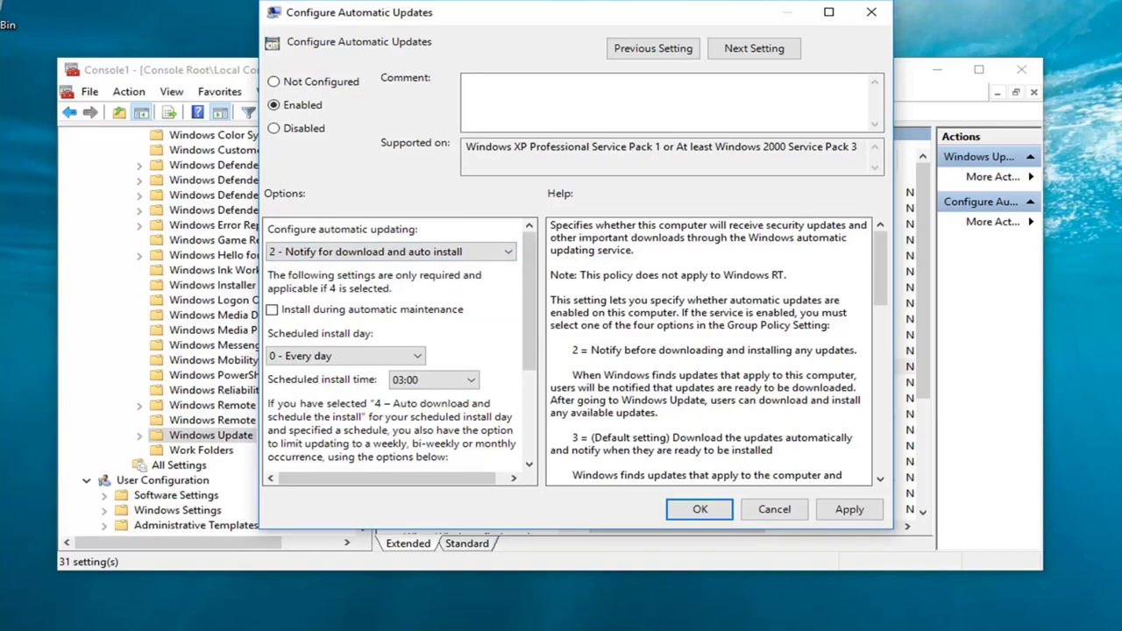
click(701, 512)
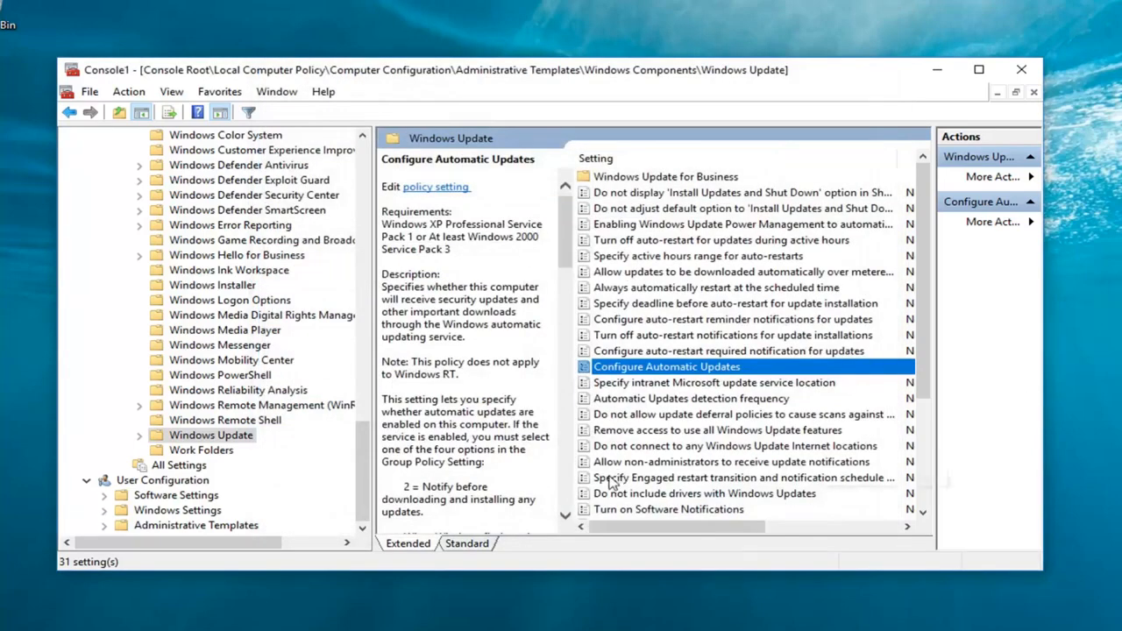
Check the State column of the Windows Update policies and close the console without saving its settings
drag(666, 527, 703, 526)
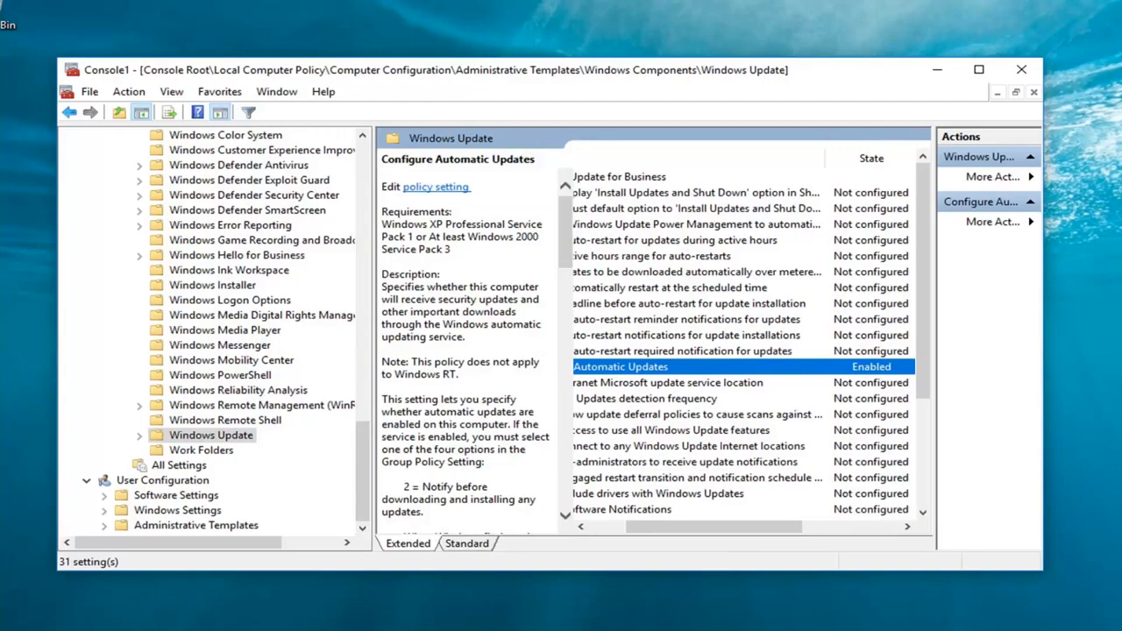
click(1022, 69)
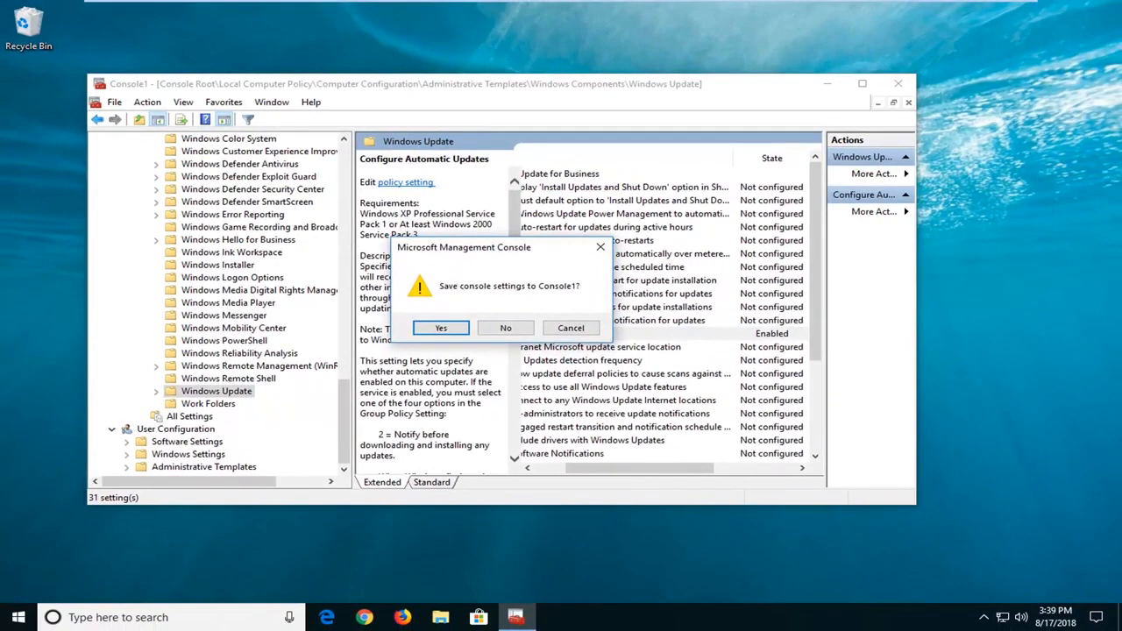
click(506, 328)
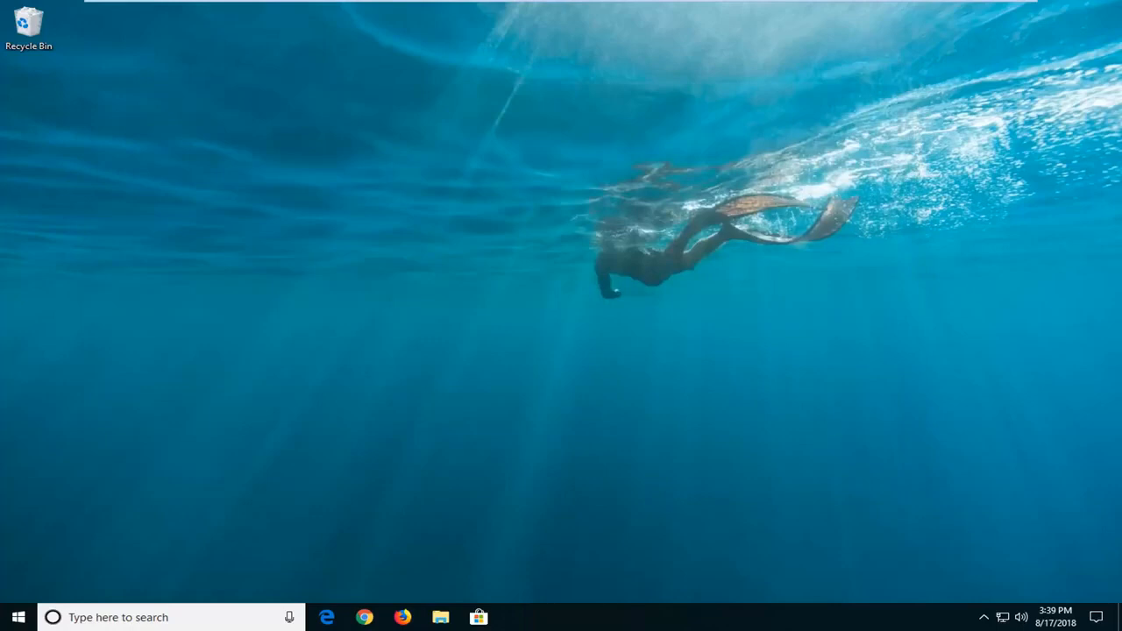